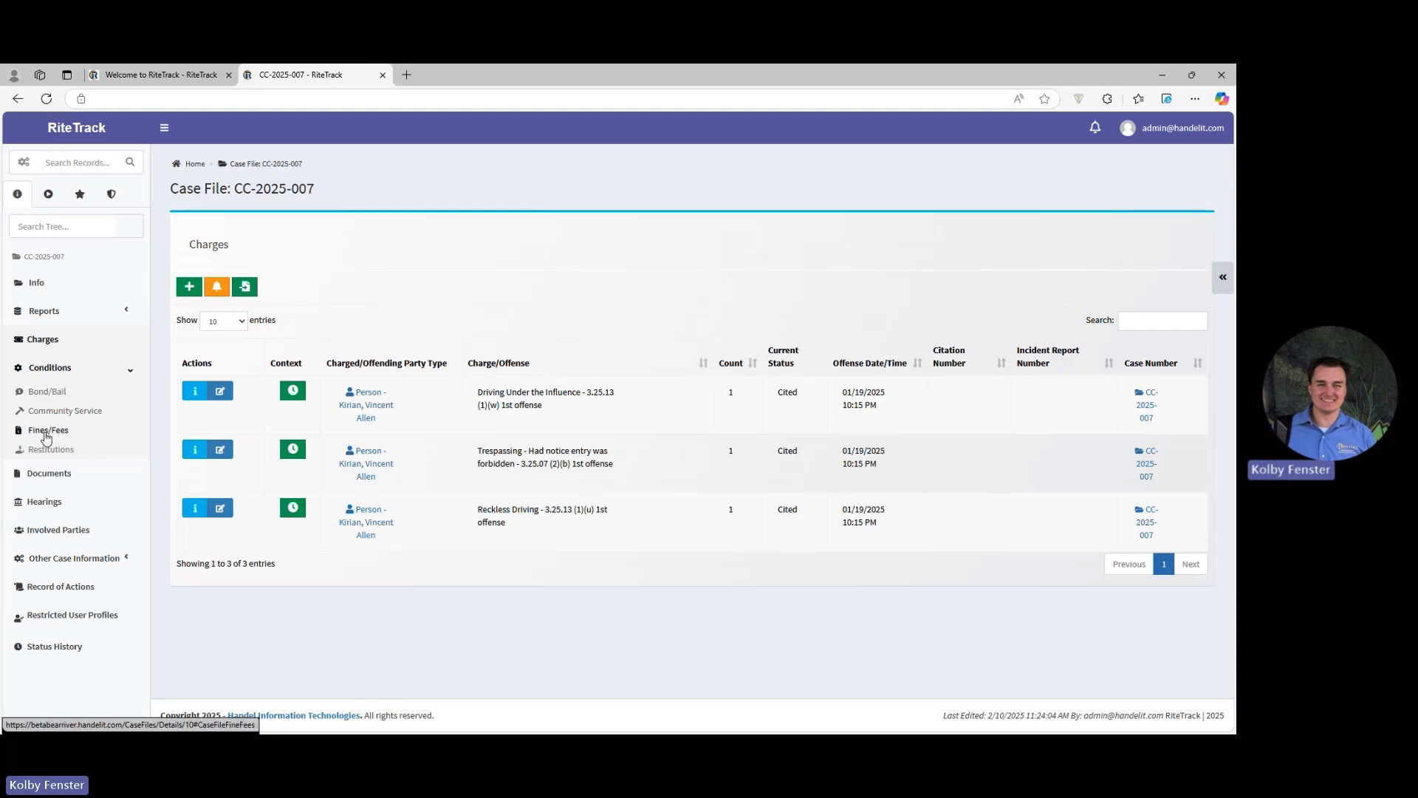
Step: Record a $150 card payment dated 02/10/2025, with receipt number 12345, against the case's Driving Under the Influence fine
{"action": "left_click", "coordinate": [52, 434]}
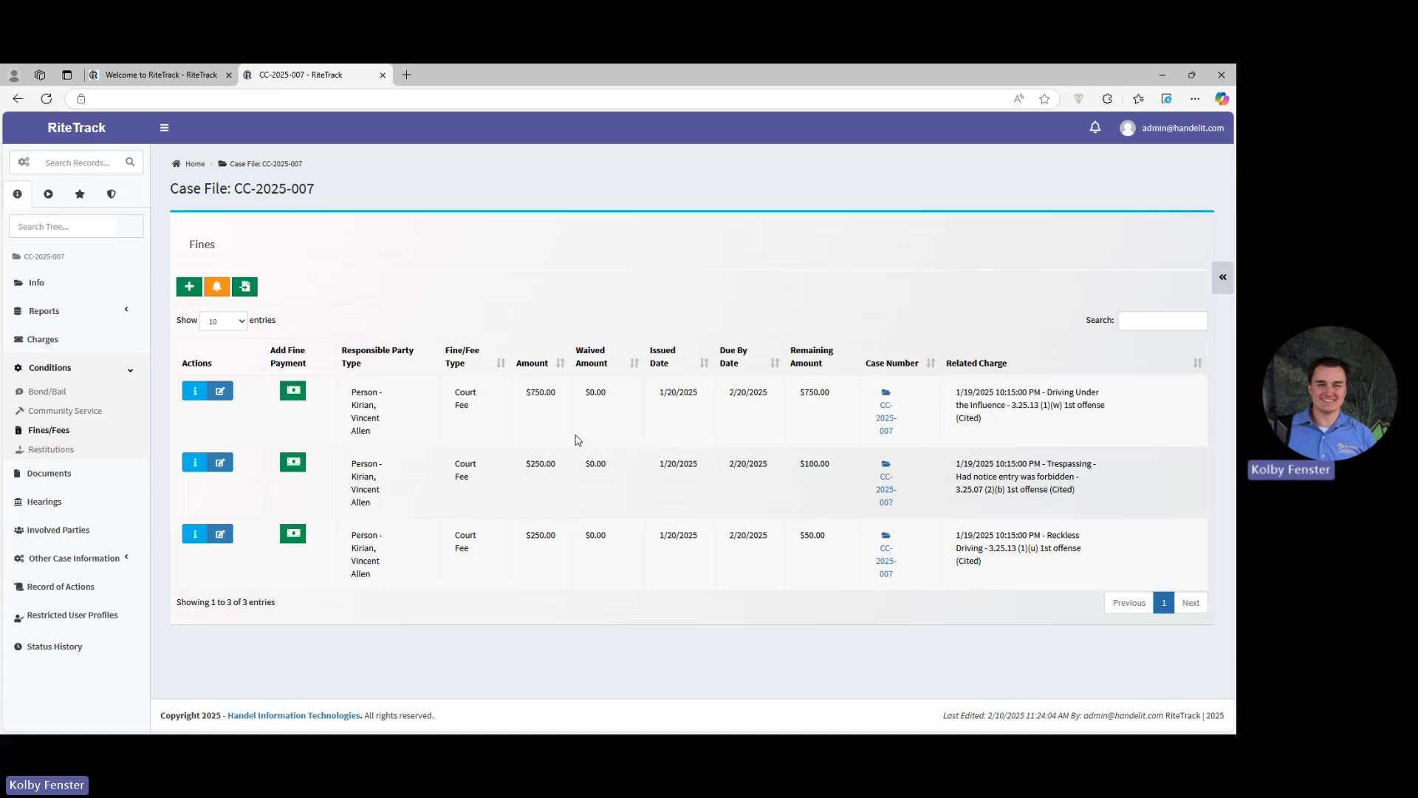
{"action": "left_click", "coordinate": [292, 391]}
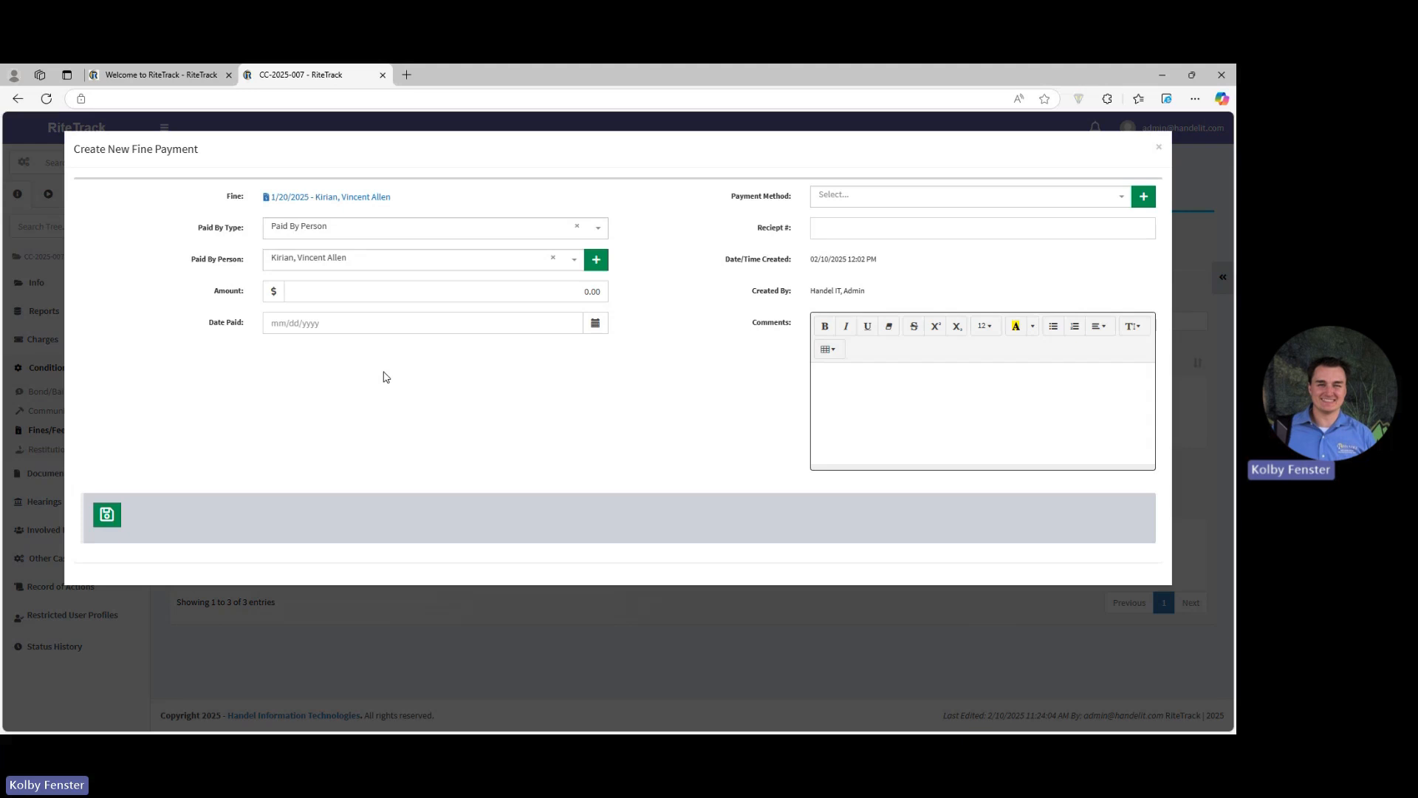
{"action": "left_click", "coordinate": [591, 291]}
{"action": "type", "text": "150"}
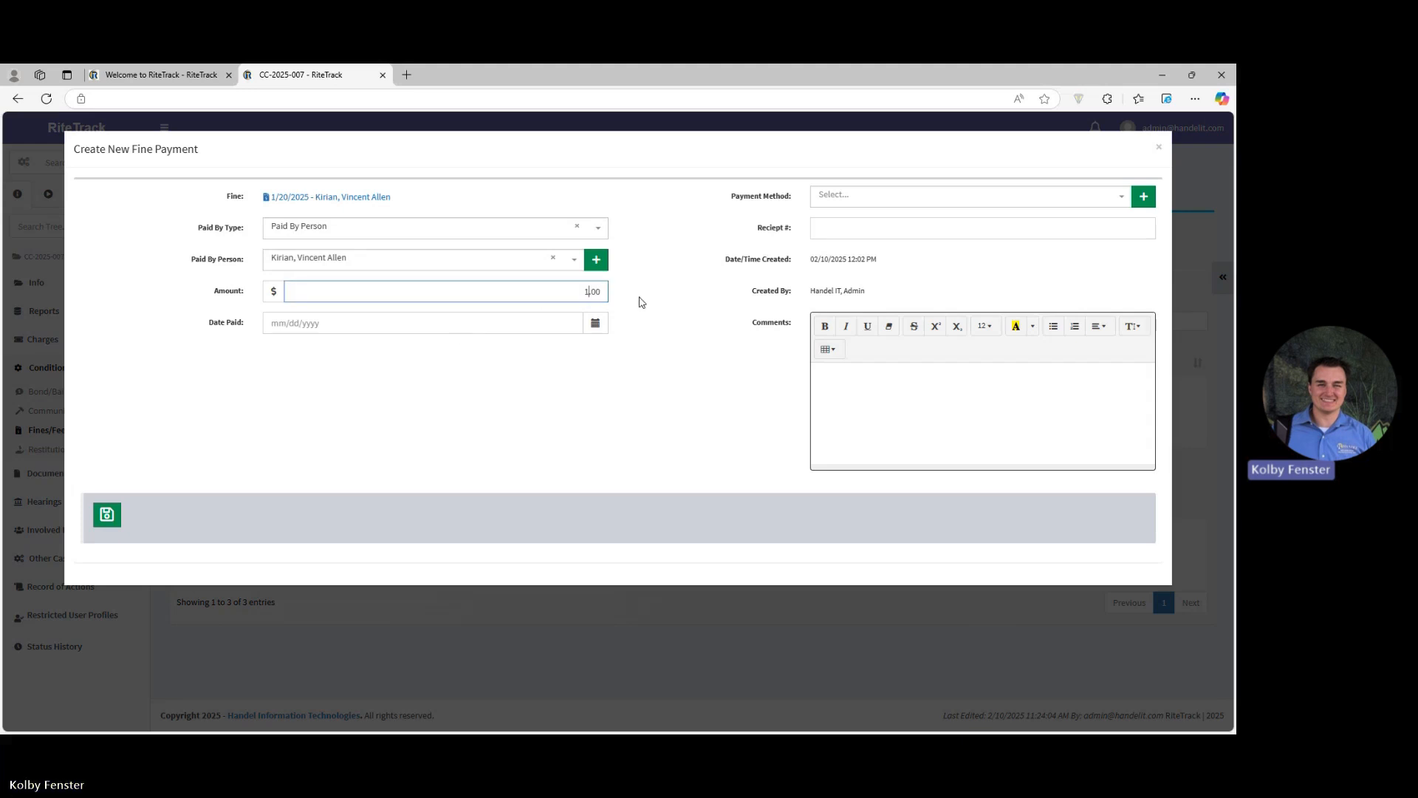
{"action": "left_click", "coordinate": [849, 196]}
{"action": "left_click", "coordinate": [842, 237]}
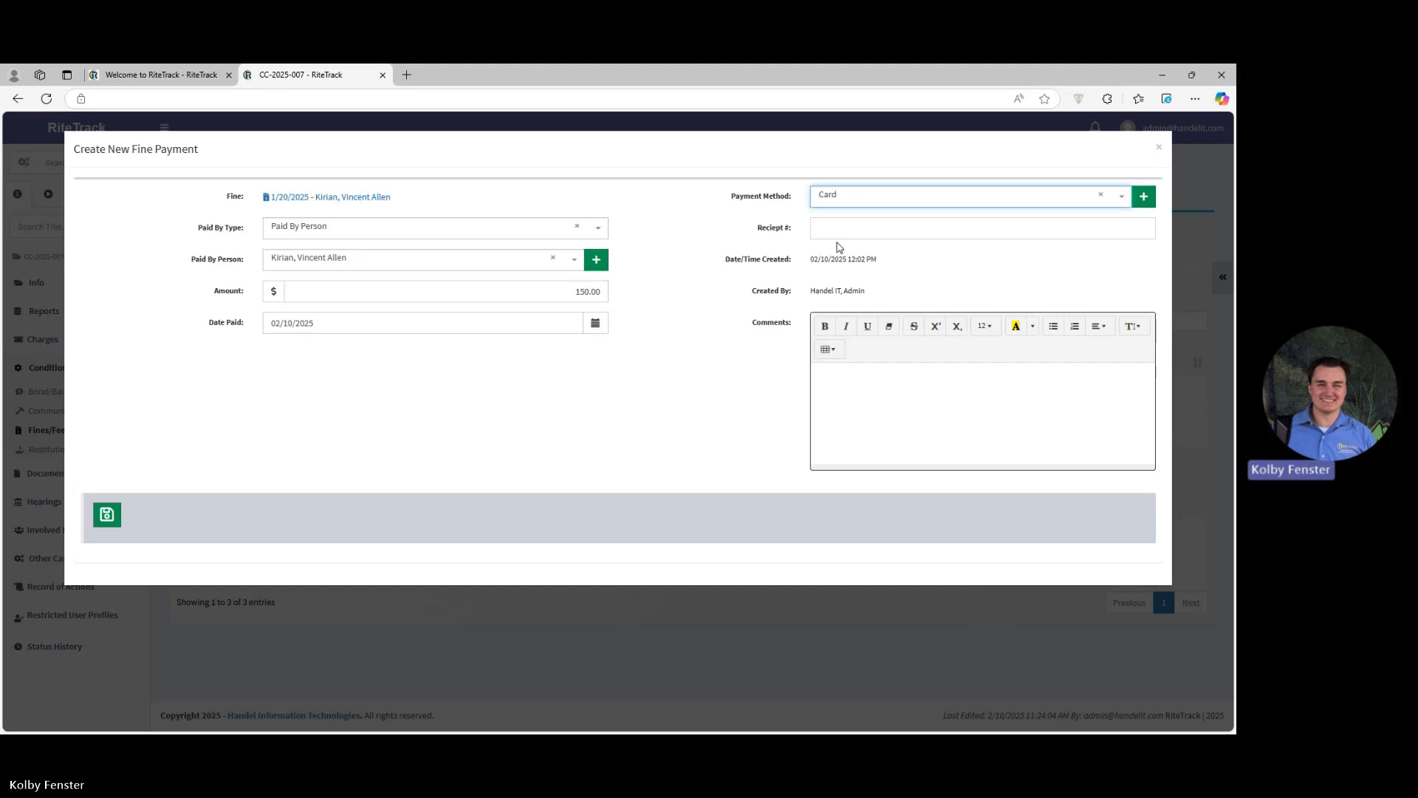
{"action": "left_click", "coordinate": [838, 229]}
{"action": "type", "text": "12345"}
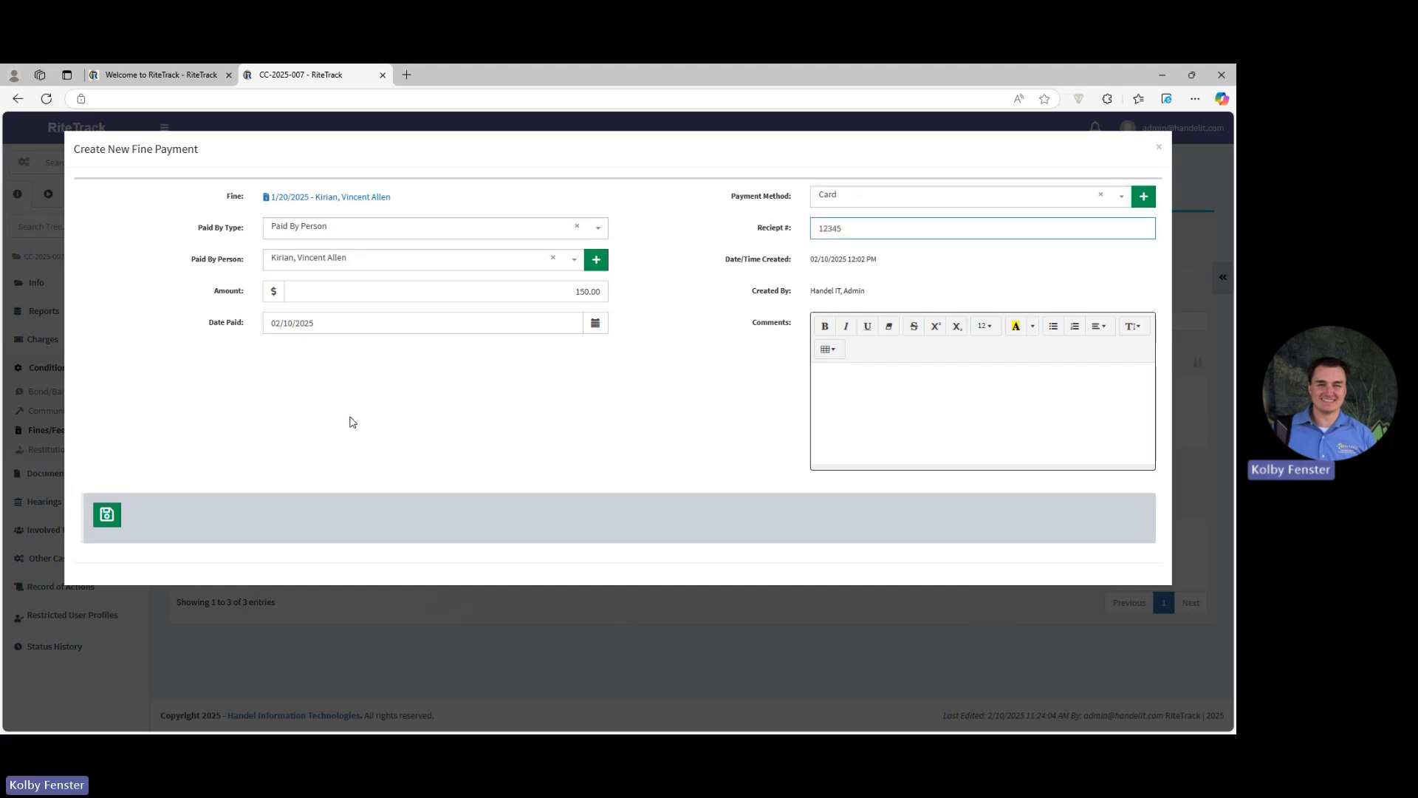
{"action": "left_click", "coordinate": [106, 517]}
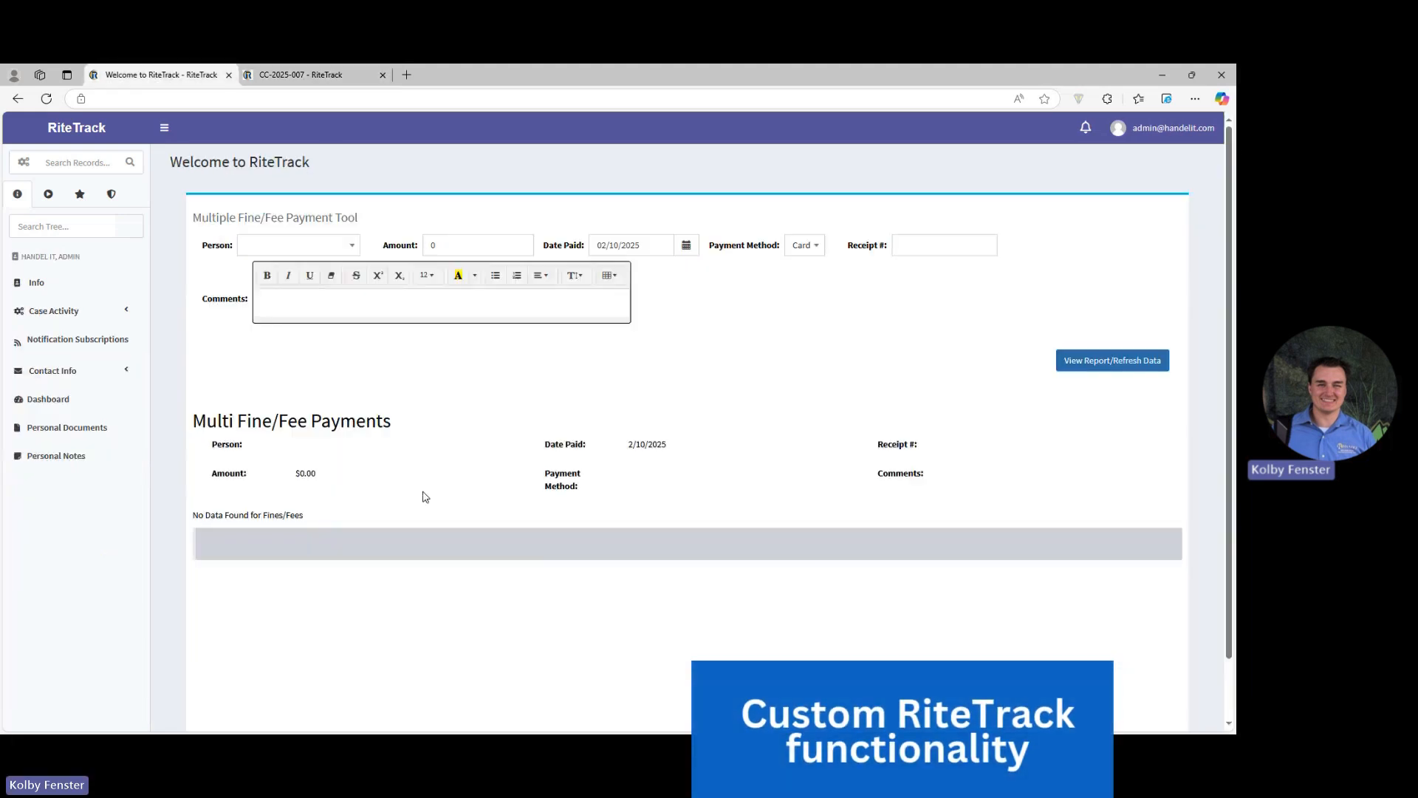
Step: Switch to the Multiple Fine/Fee Payment Tool and select the fined person from the case as the payer
{"action": "left_click", "coordinate": [159, 75]}
{"action": "left_click", "coordinate": [48, 193]}
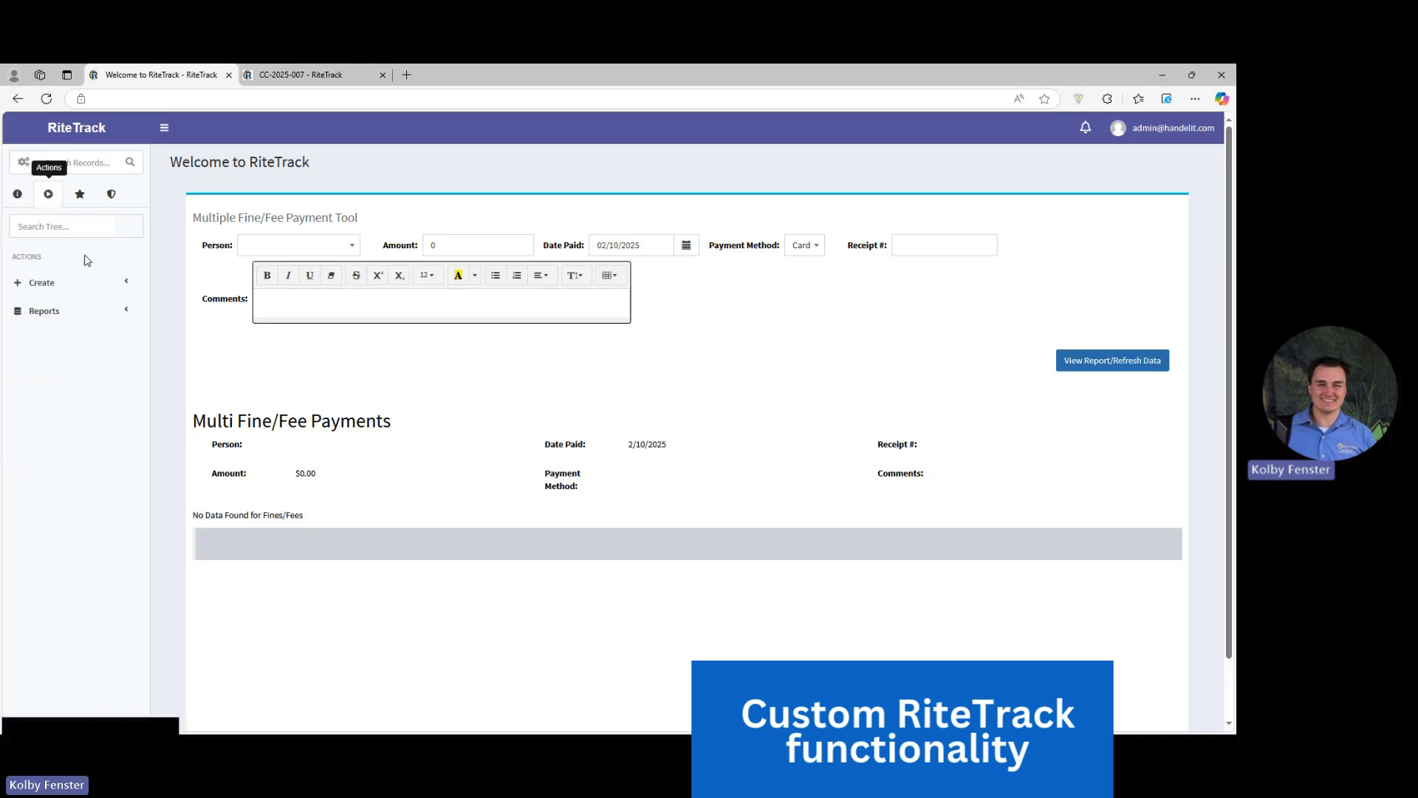
{"action": "left_click", "coordinate": [17, 193]}
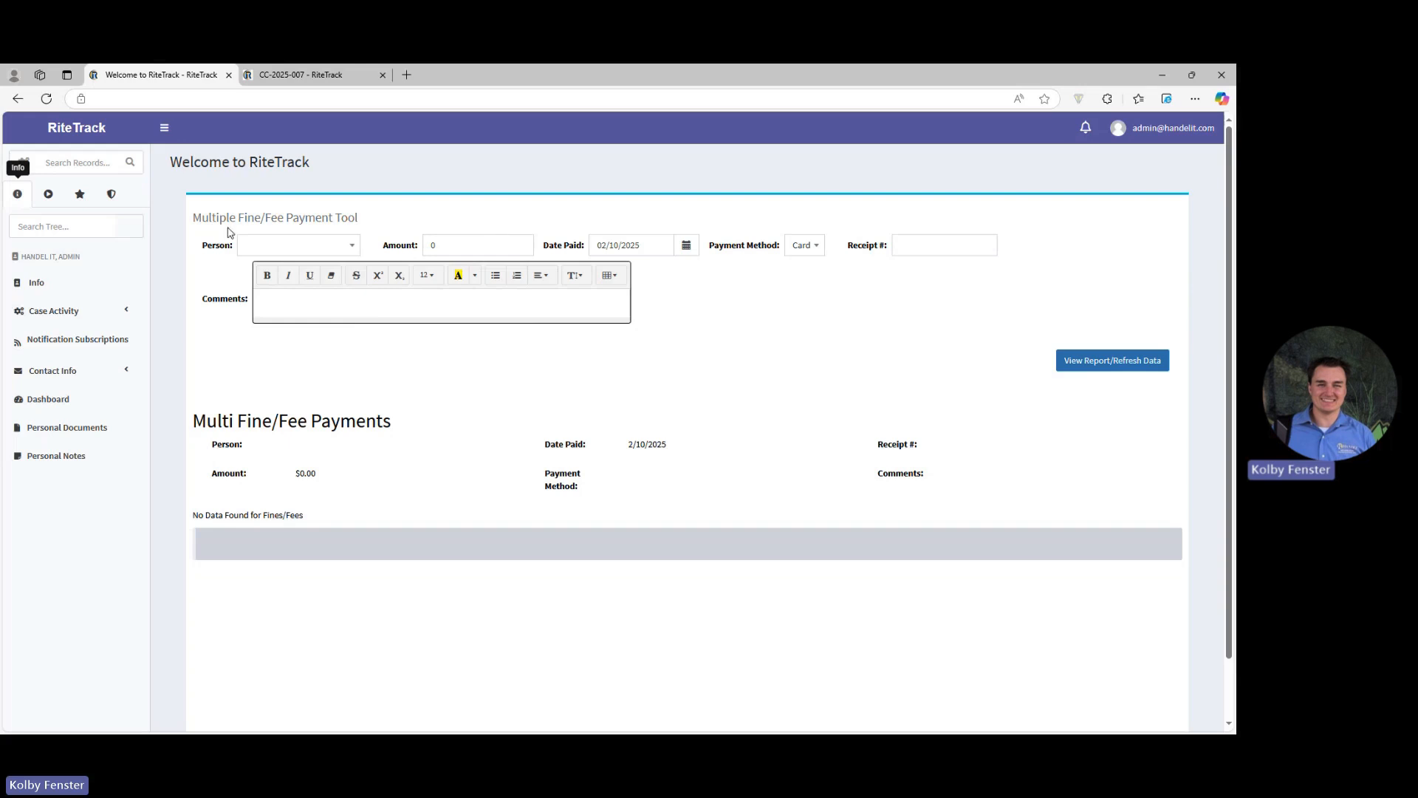
{"action": "left_click", "coordinate": [249, 246]}
{"action": "type", "text": "Vin"}
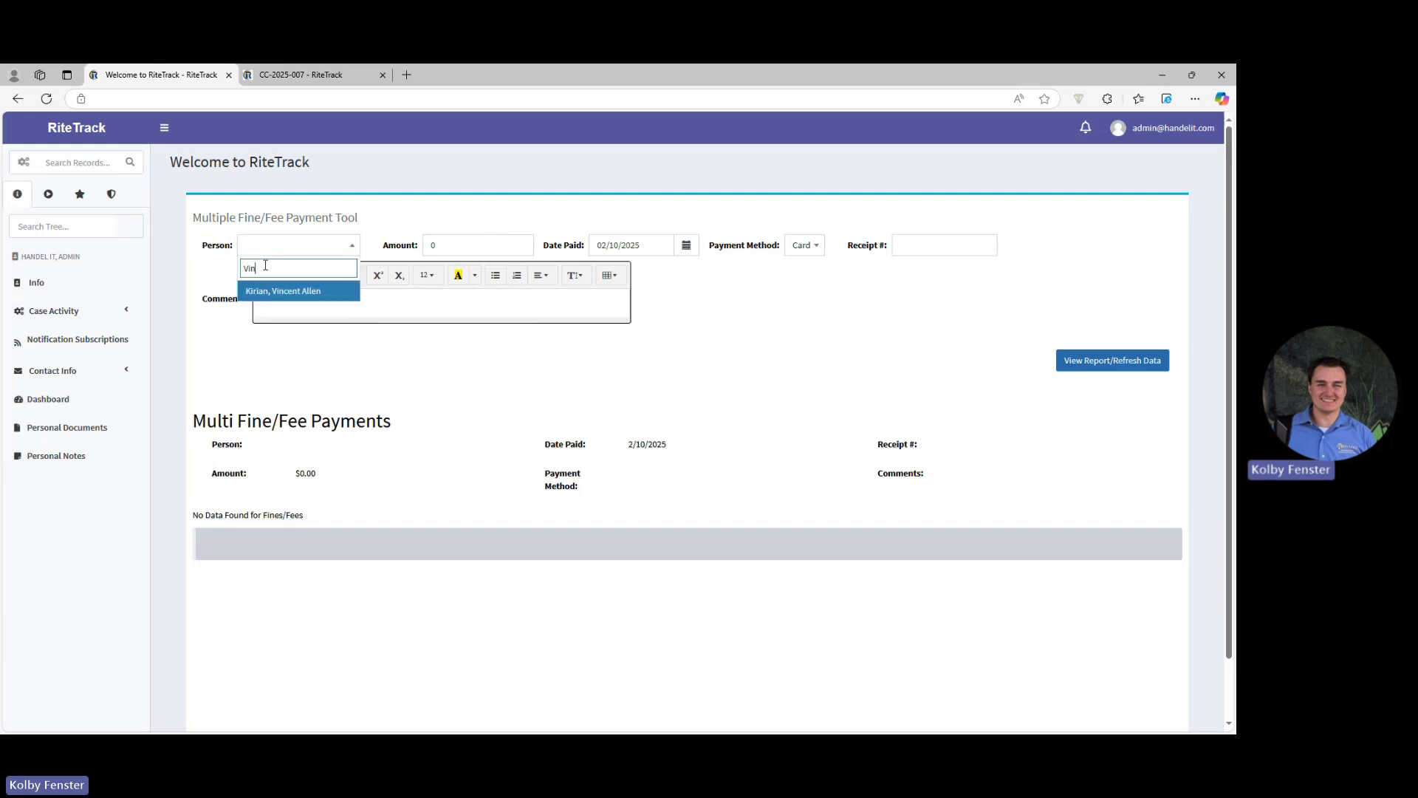
{"action": "left_click", "coordinate": [291, 295]}
Step: Set the multi-fine payment amount to 400 and the receipt number to 1234
{"action": "left_click", "coordinate": [403, 246]}
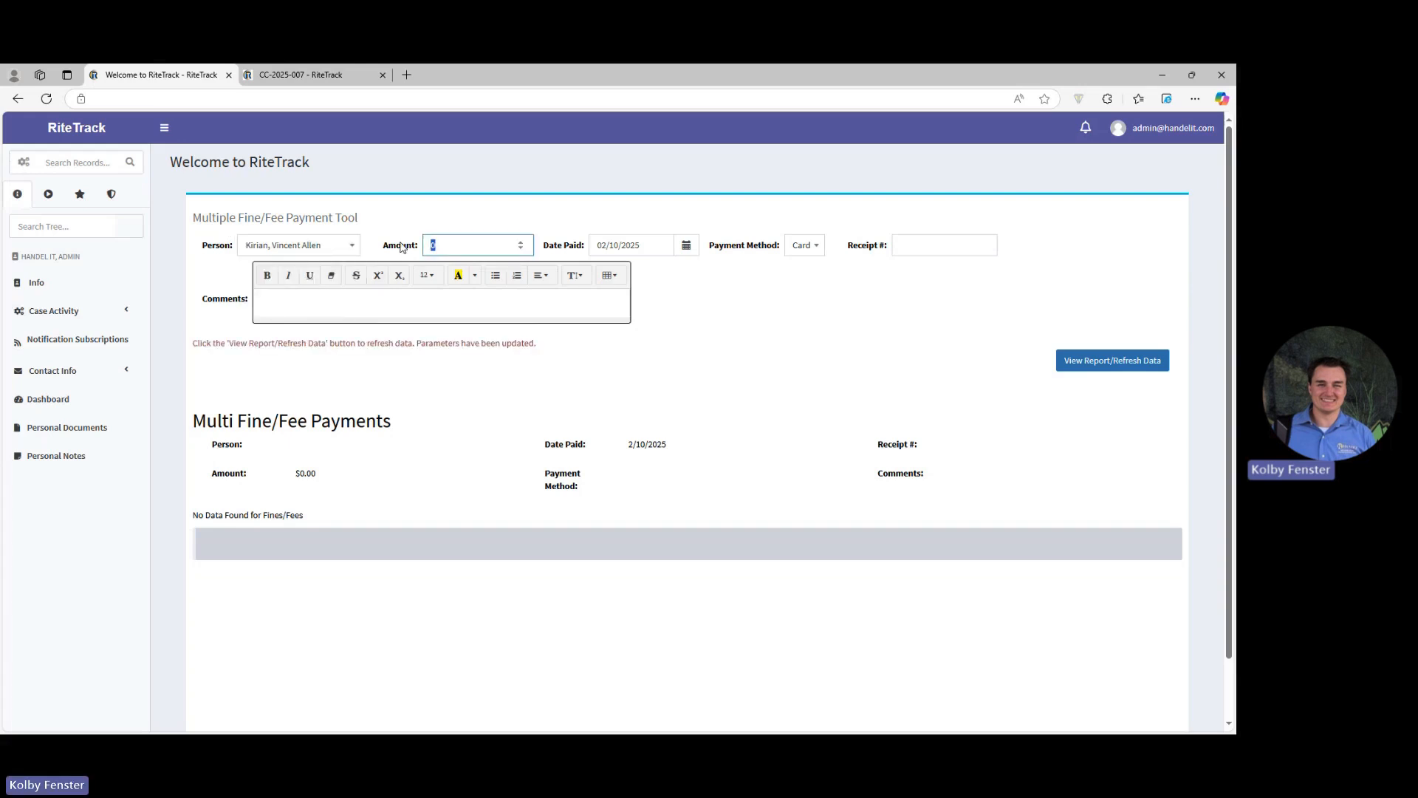
{"action": "type", "text": "400"}
{"action": "left_click", "coordinate": [916, 245]}
{"action": "type", "text": "1234"}
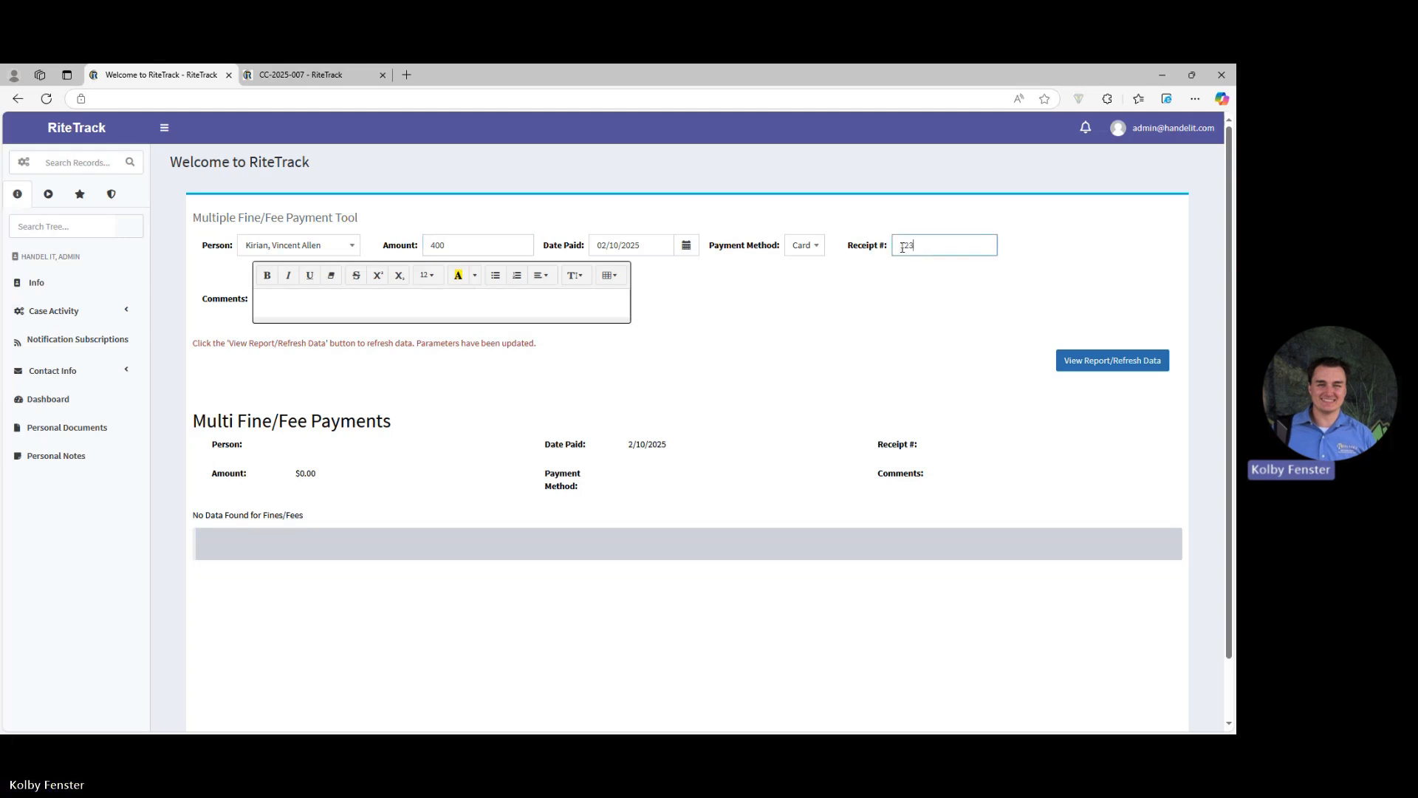
{"action": "key", "text": "Tab"}
Step: Add the bold, underlined, yellow-highlighted comment "This is an example!" and load the payment report for the entered details
{"action": "left_click", "coordinate": [450, 285]}
{"action": "key", "text": "ctrl+b"}
{"action": "key", "text": "ctrl+u"}
{"action": "type", "text": "This"}
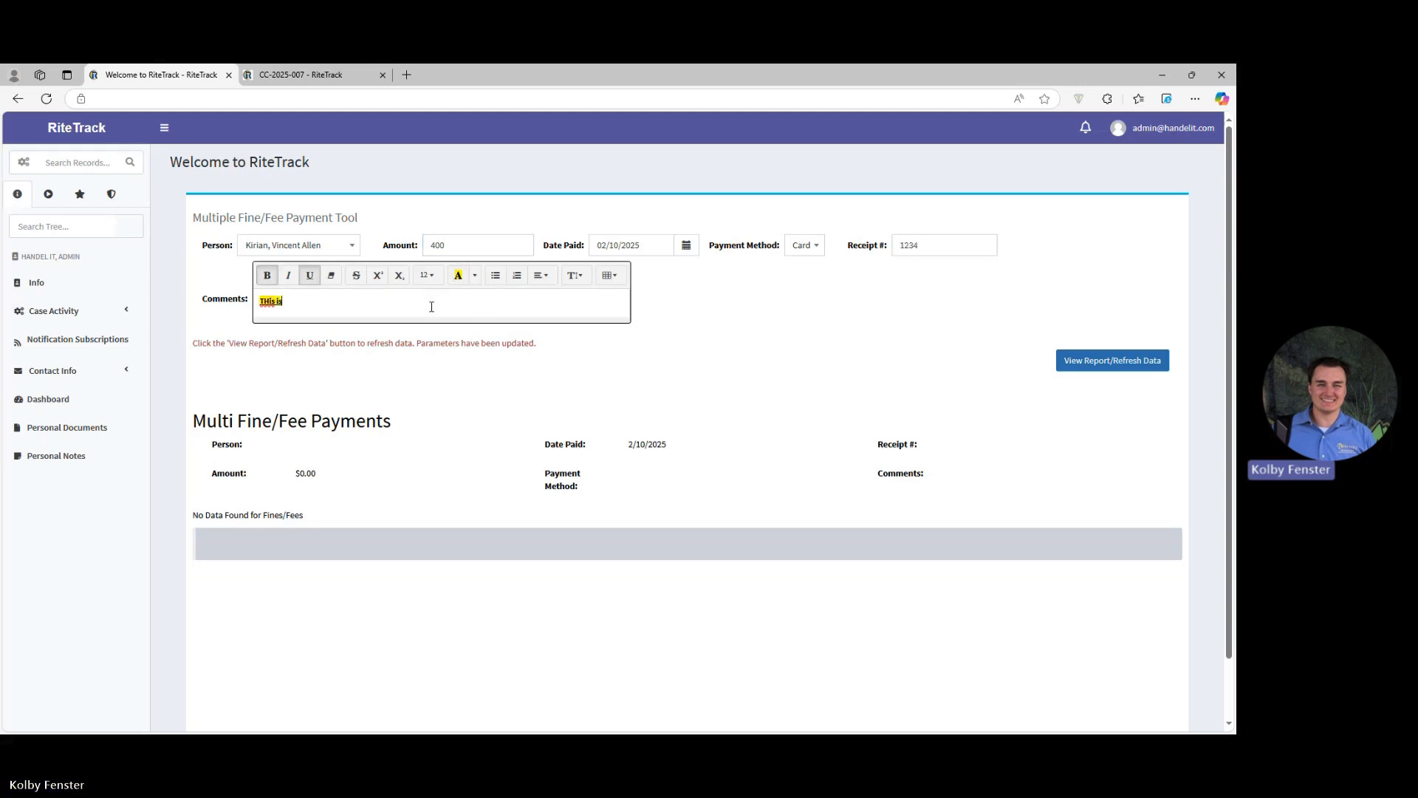
{"action": "type", "text": " is an example!"}
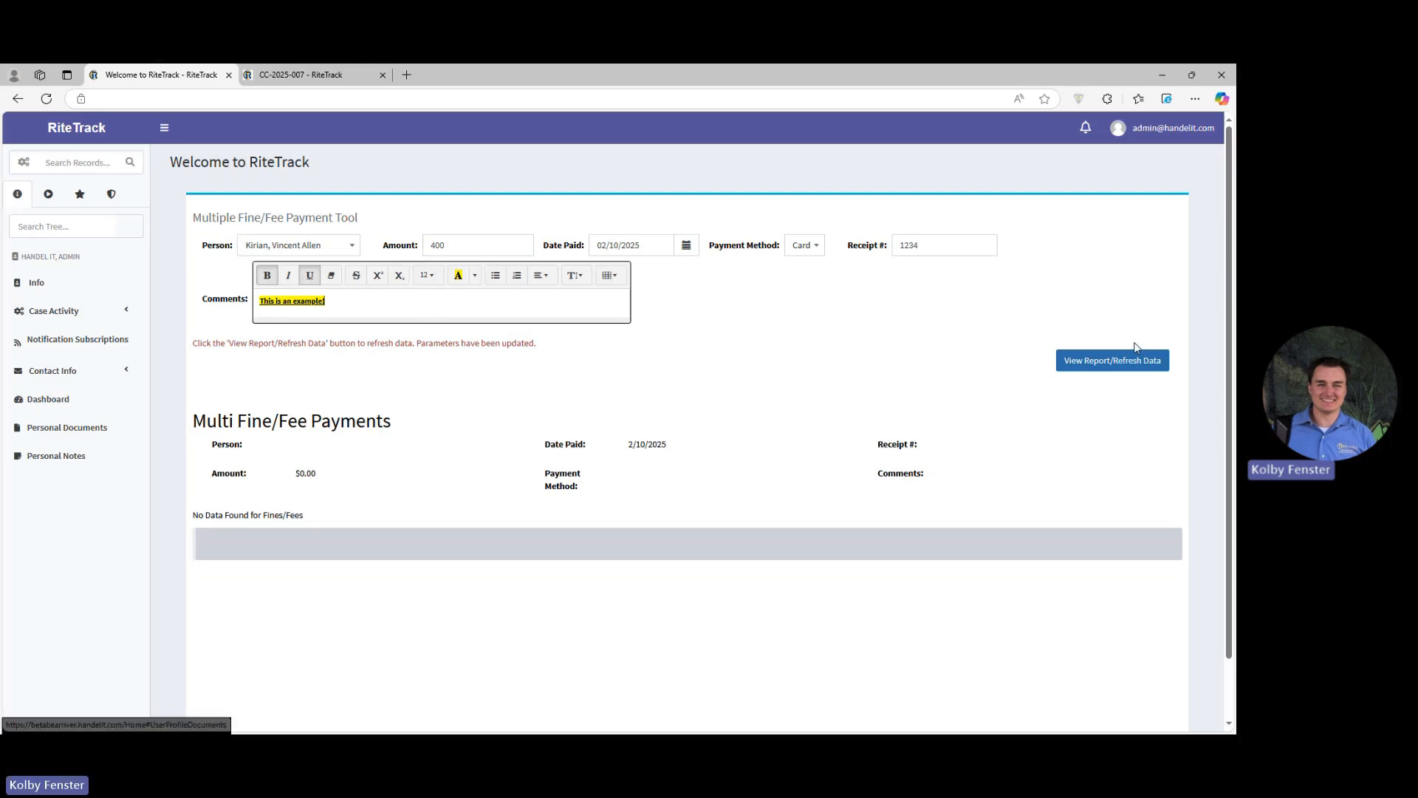
{"action": "left_click", "coordinate": [1098, 363]}
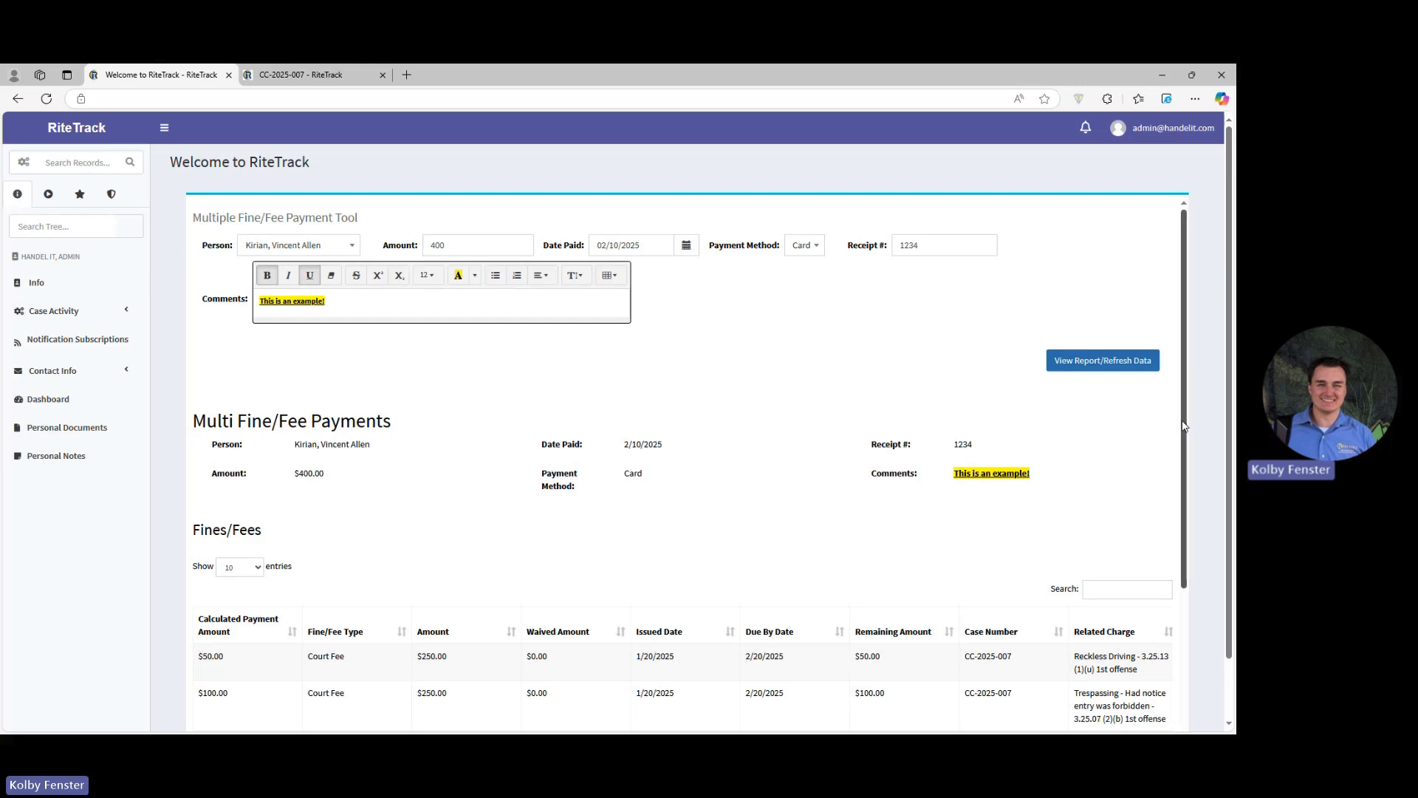
Step: Save the calculated payments across the person's listed fines and fees, and refresh the report data
{"action": "scroll", "coordinate": [1182, 427], "scroll_direction": "down", "scroll_amount": 3}
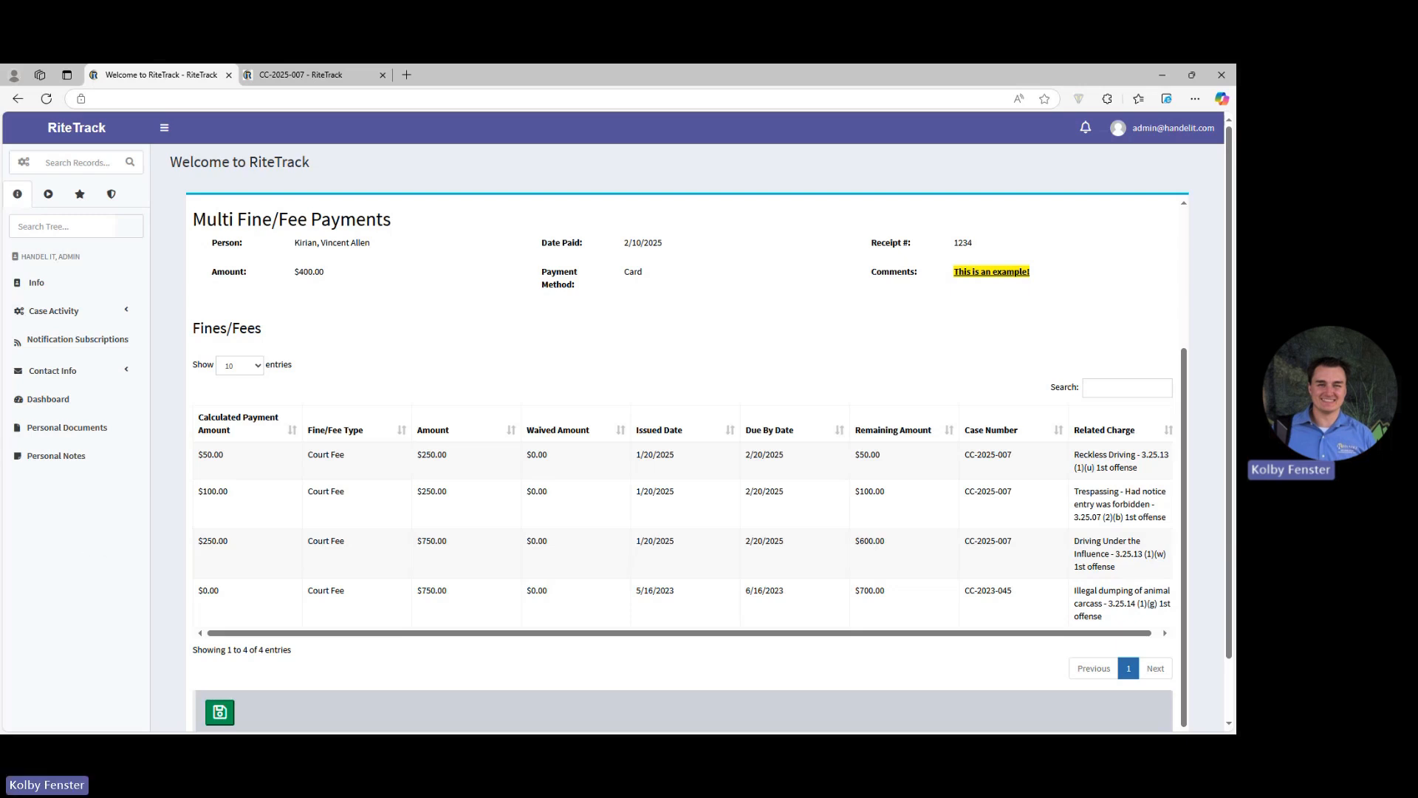
{"action": "left_click", "coordinate": [222, 713]}
{"action": "scroll", "coordinate": [584, 470], "scroll_direction": "down", "scroll_amount": 1}
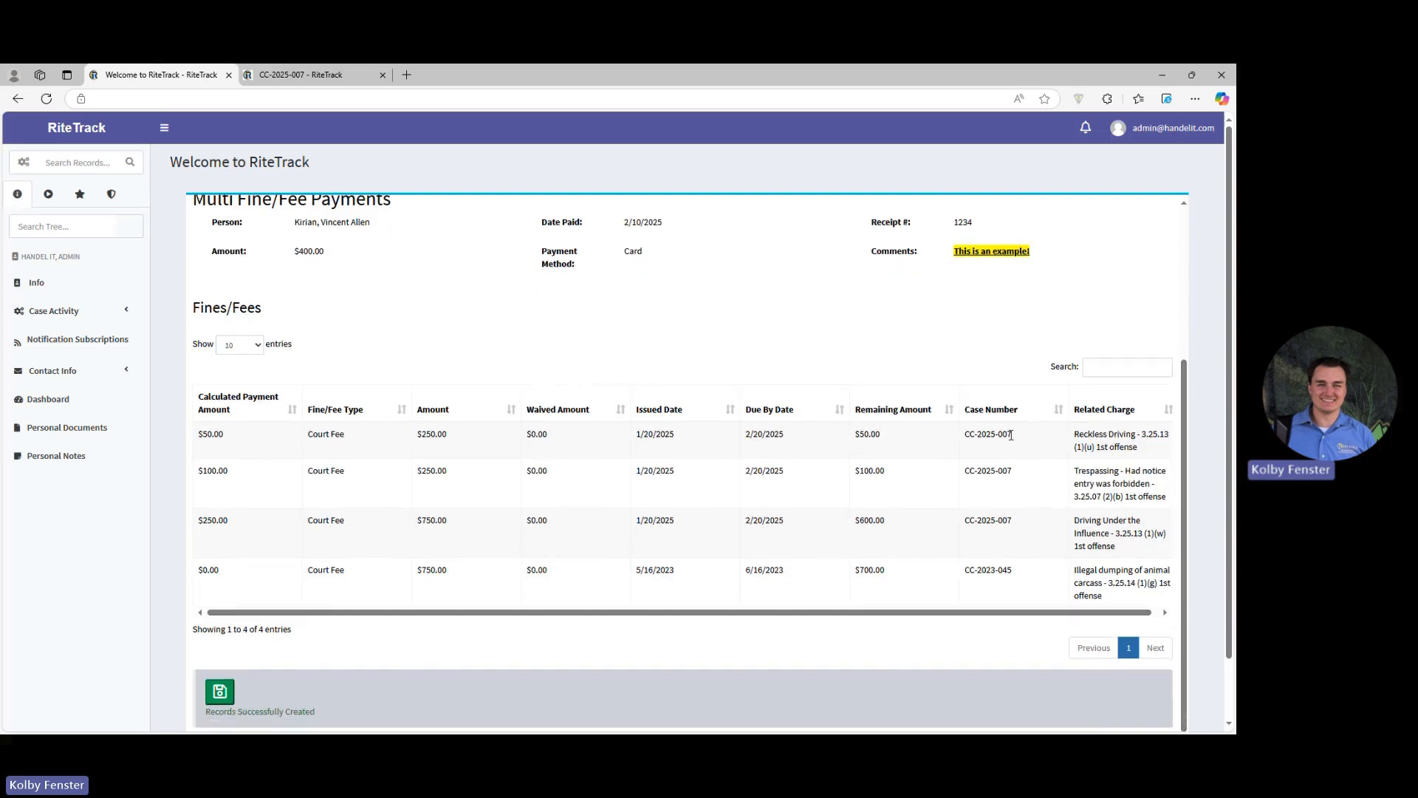
{"action": "scroll", "coordinate": [1093, 362], "scroll_direction": "up", "scroll_amount": 3}
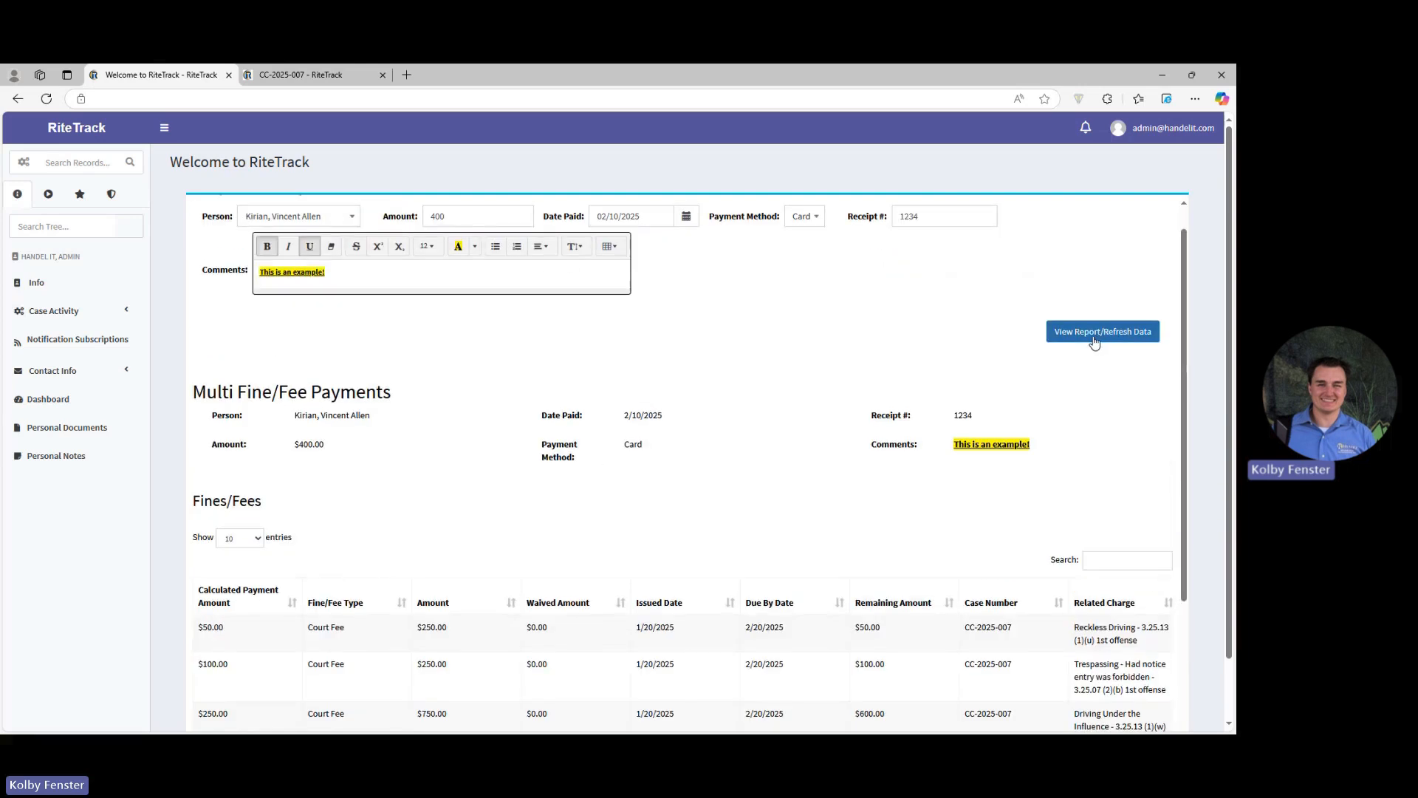
{"action": "left_click", "coordinate": [1094, 342]}
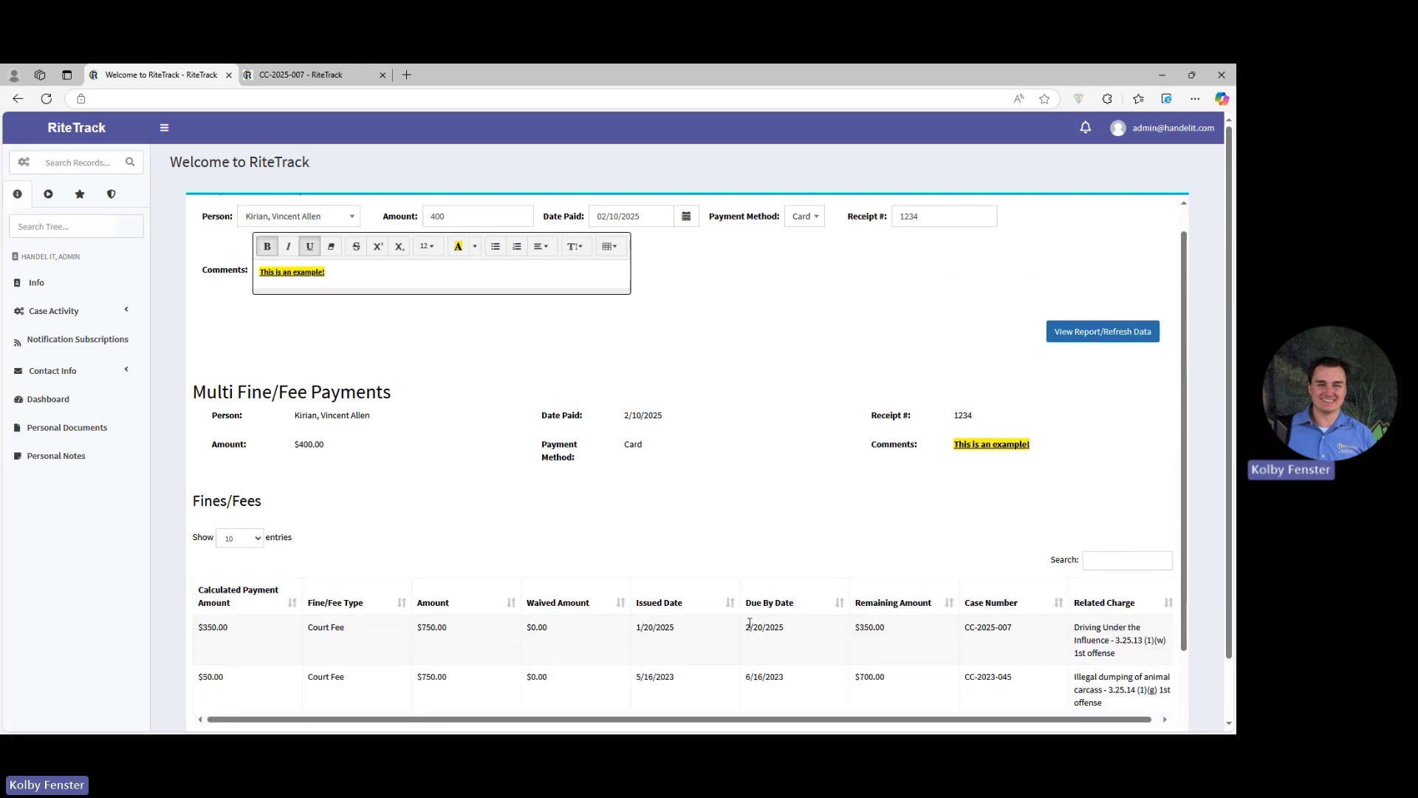